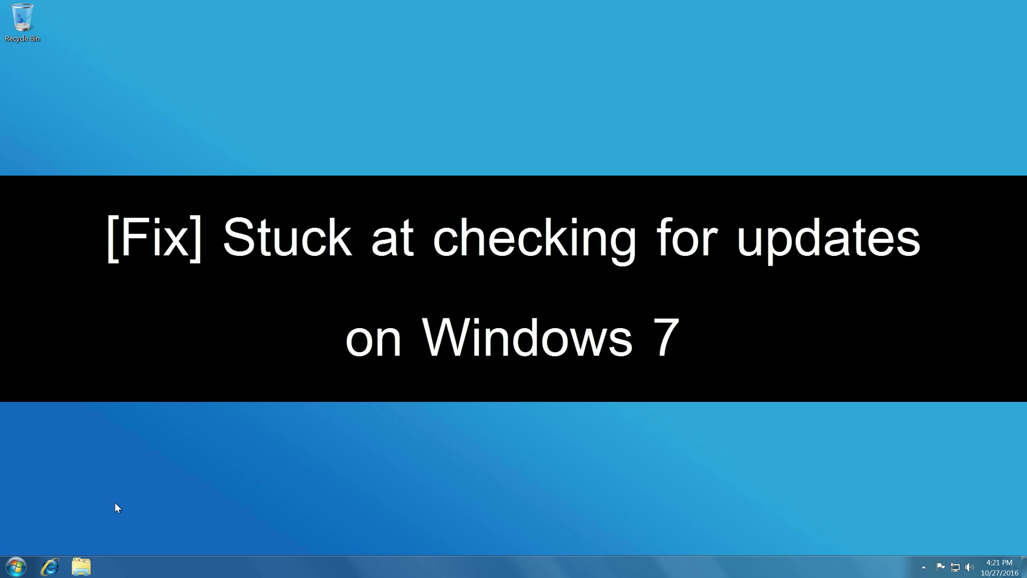
Step: Open Windows Update via Control Panel's System and Security and install the new Windows Update software
click(16, 566)
click(204, 423)
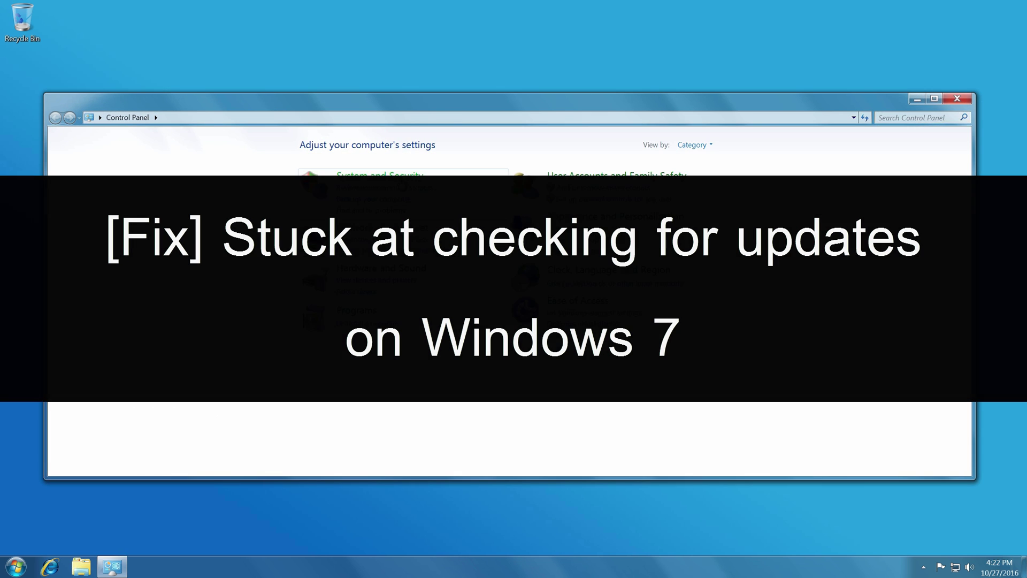
click(379, 175)
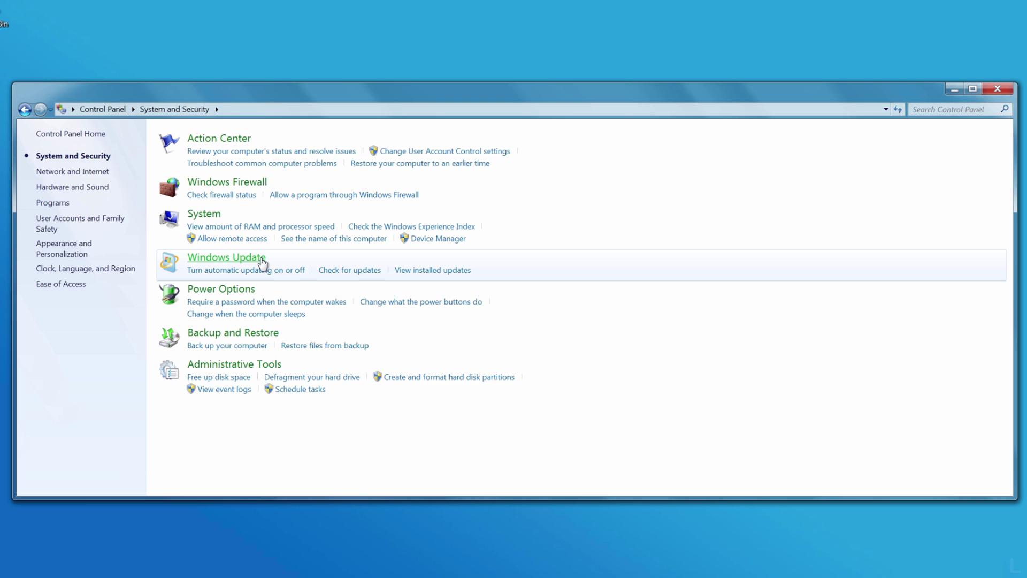
click(262, 262)
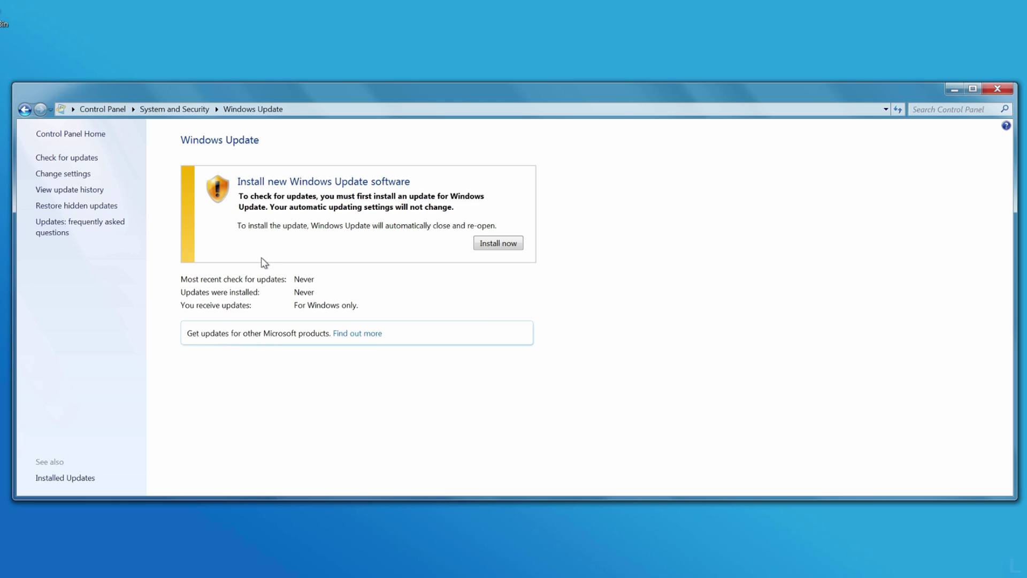
click(502, 243)
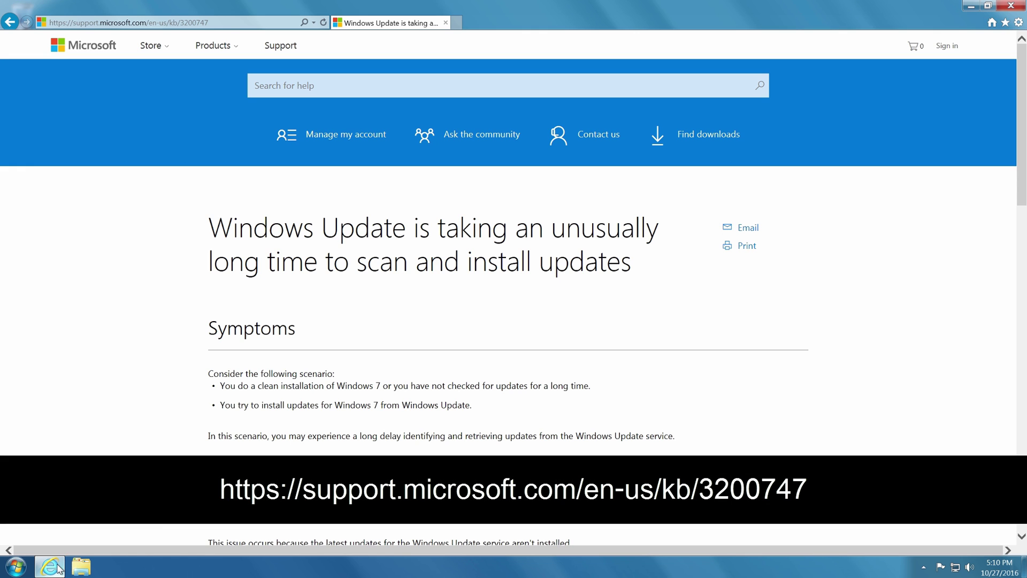
Step: Scroll the KB3200747 article to the Resolution table listing KB3020369 and KB3172605
drag(1018, 198, 1020, 368)
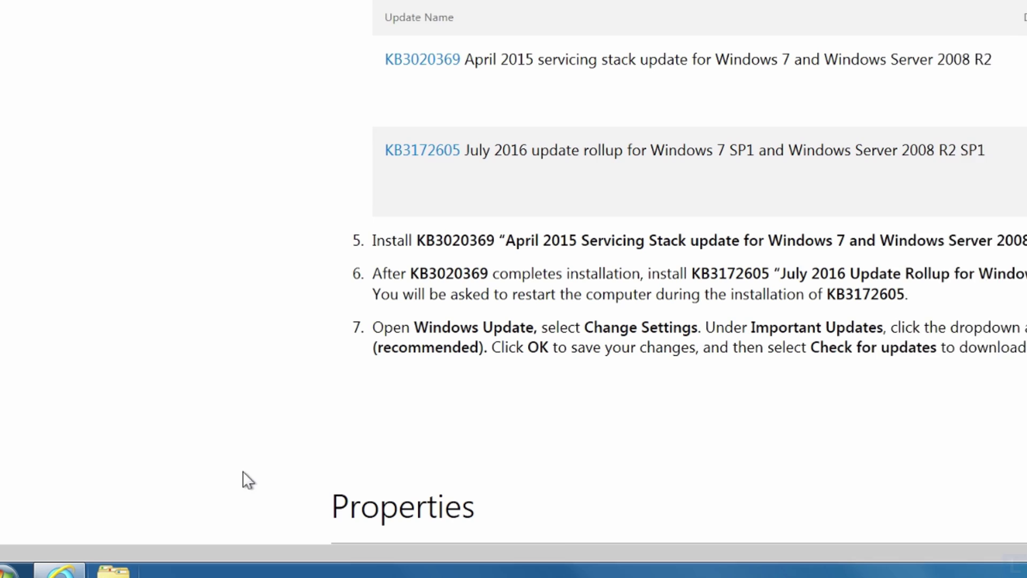
click(37, 563)
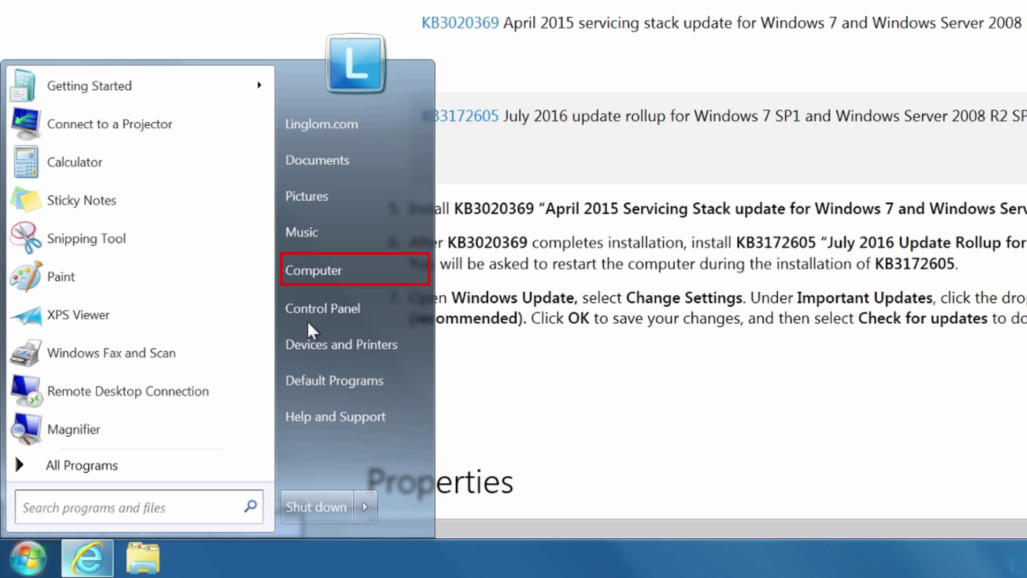
right_click(378, 283)
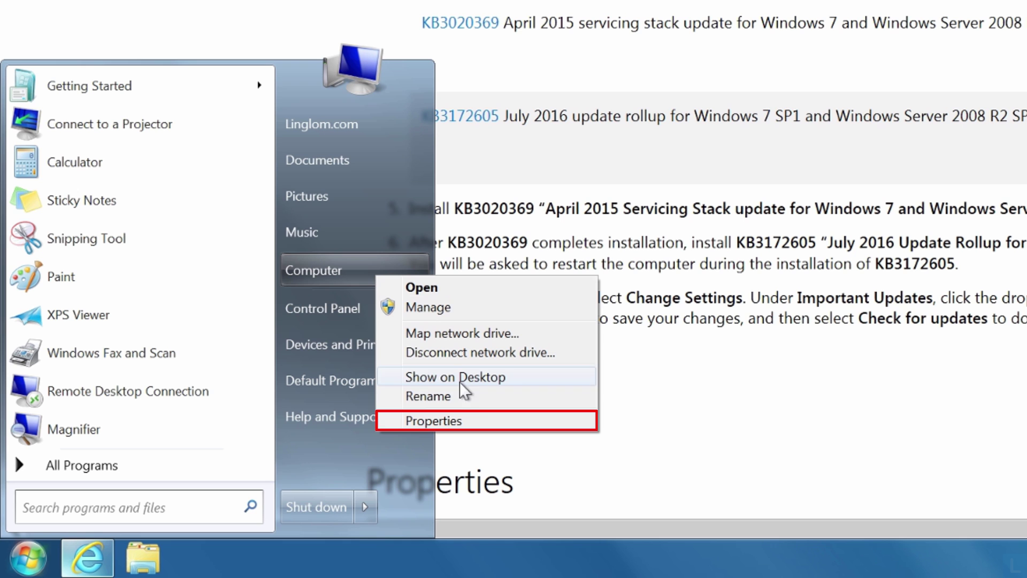
click(487, 420)
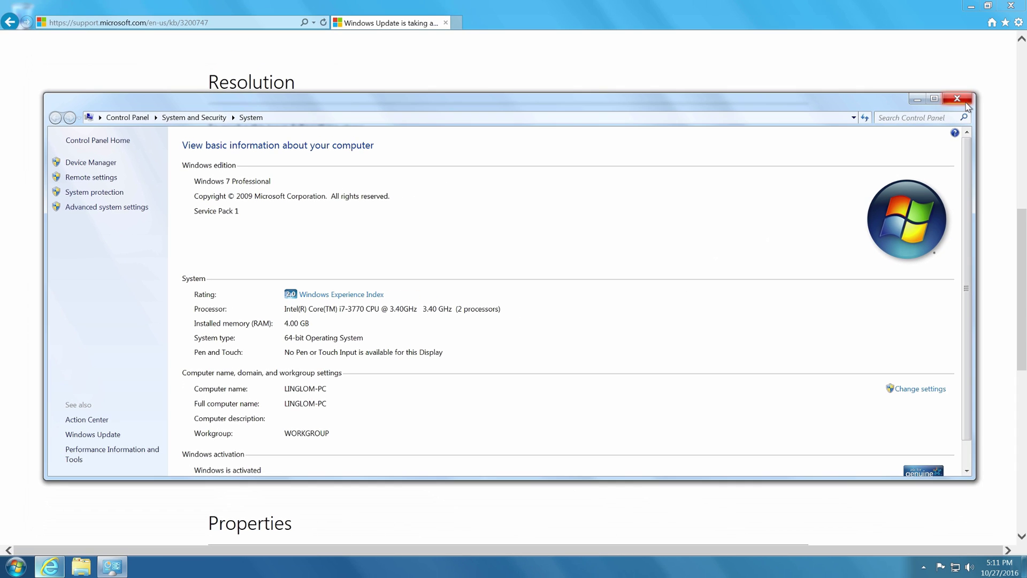
click(957, 99)
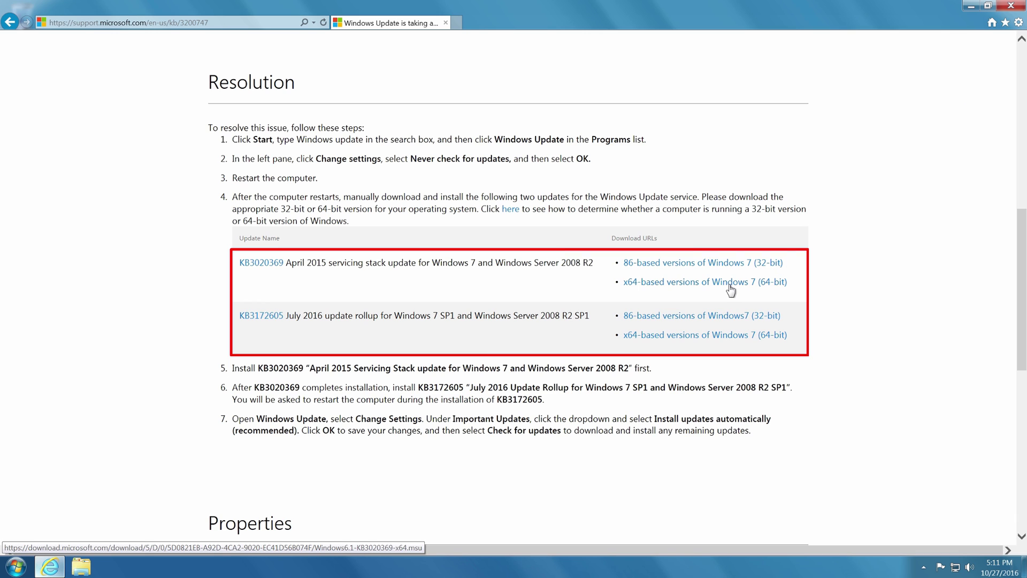
Step: Save the 64-bit KB3020369 package to the Desktop
click(730, 287)
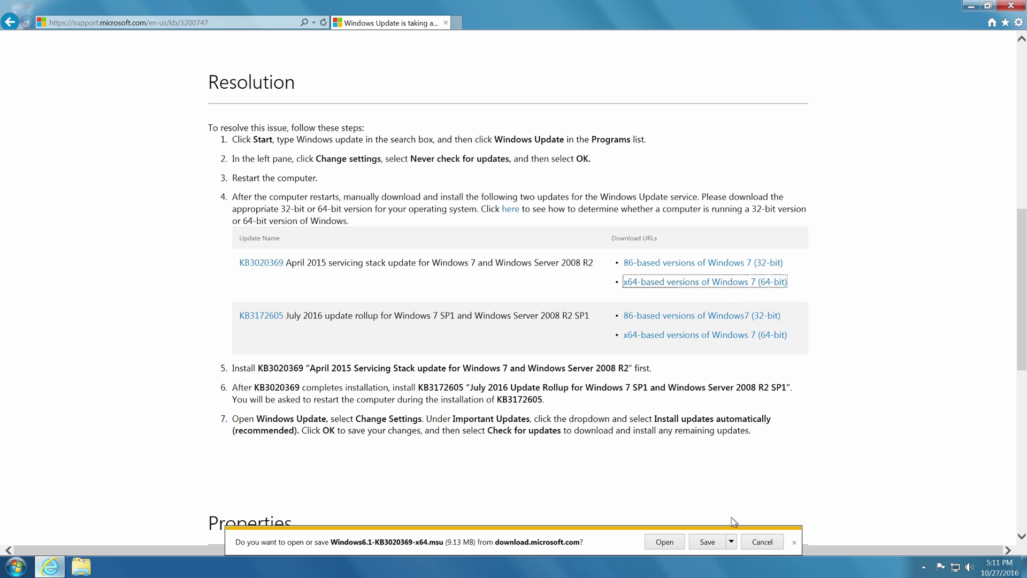
click(732, 542)
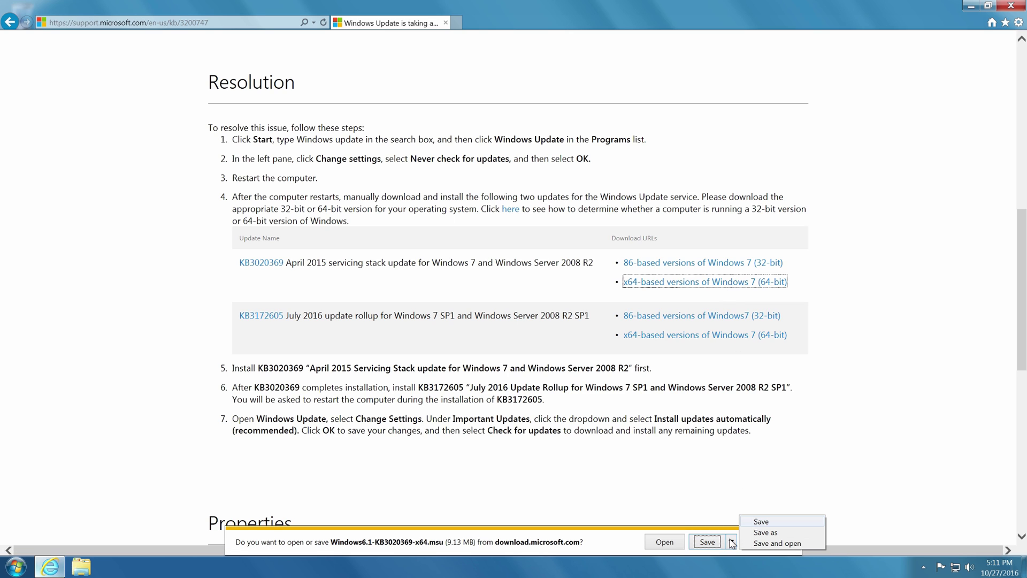
click(780, 533)
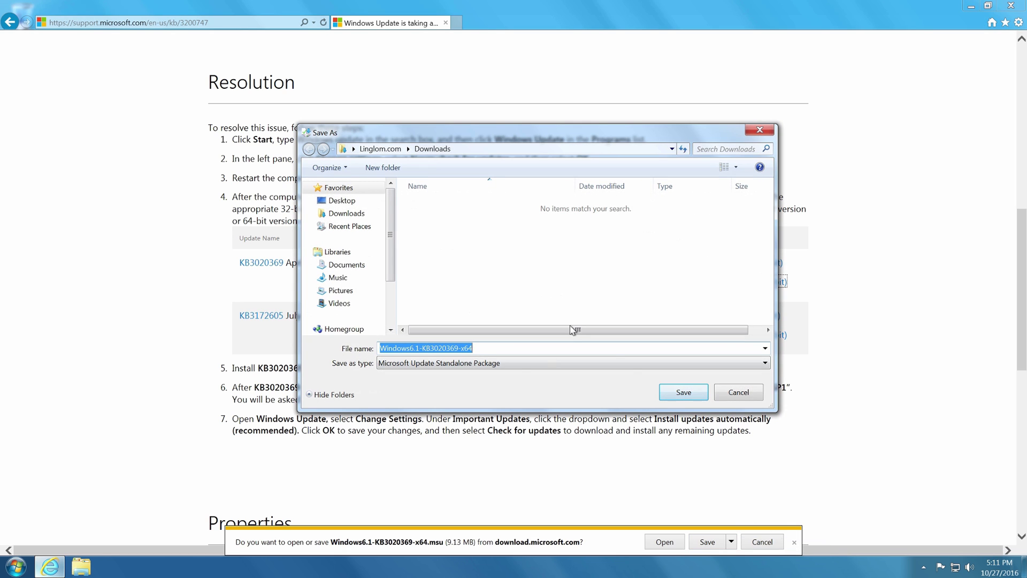
click(369, 203)
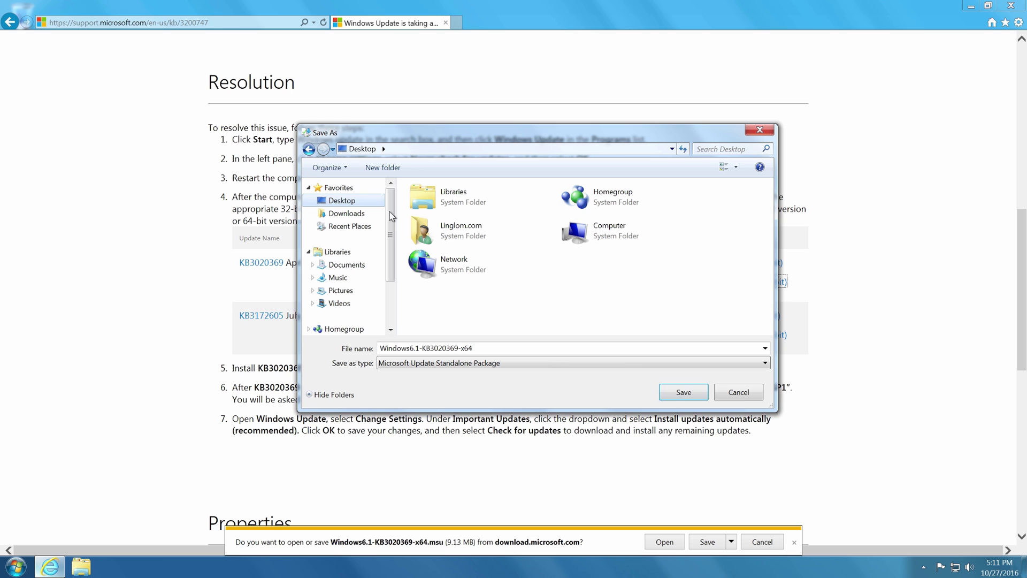
click(698, 396)
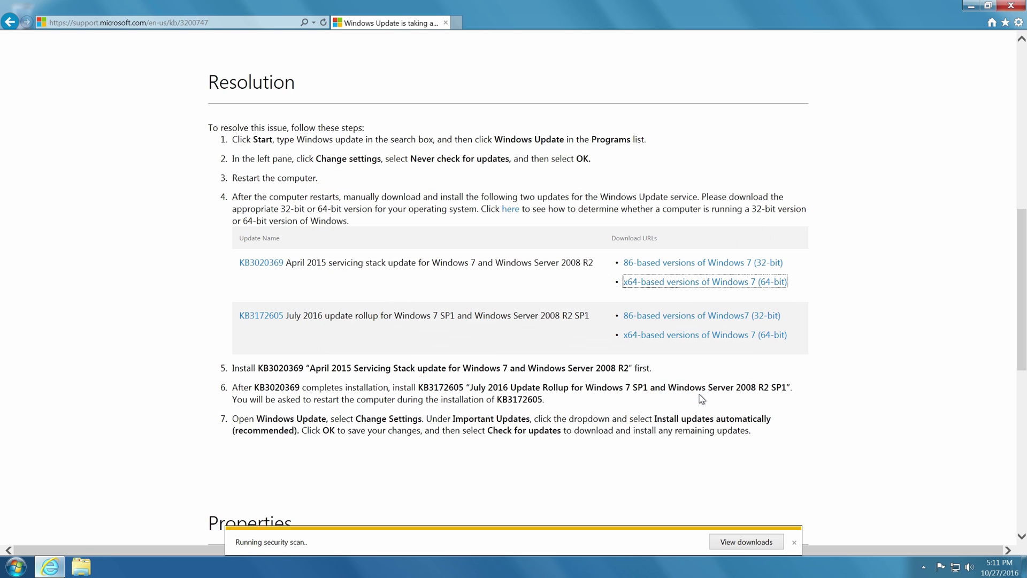
Step: Save the 64-bit KB3172605 package to the Desktop and check the downloads list
click(719, 338)
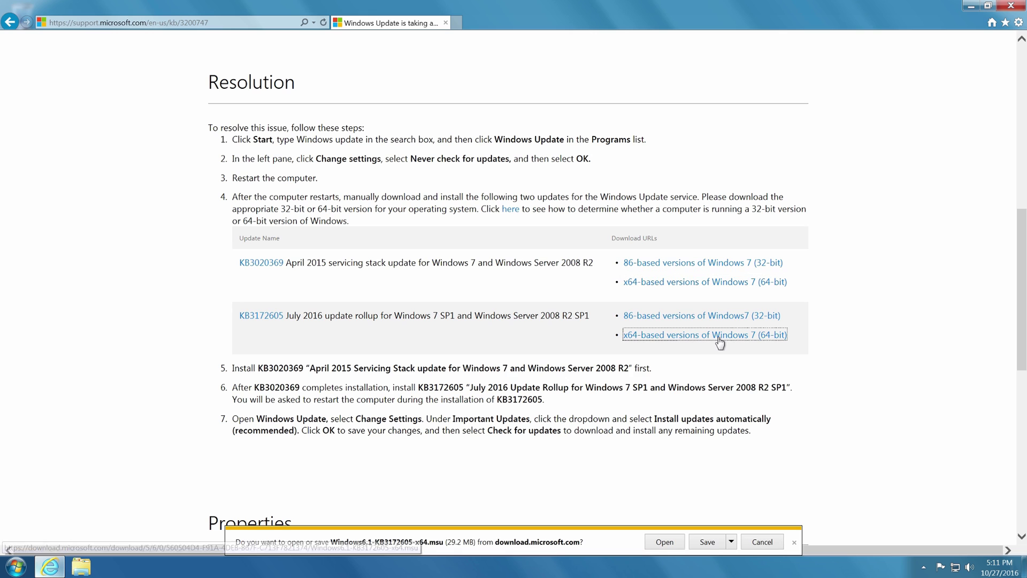
click(730, 541)
click(770, 533)
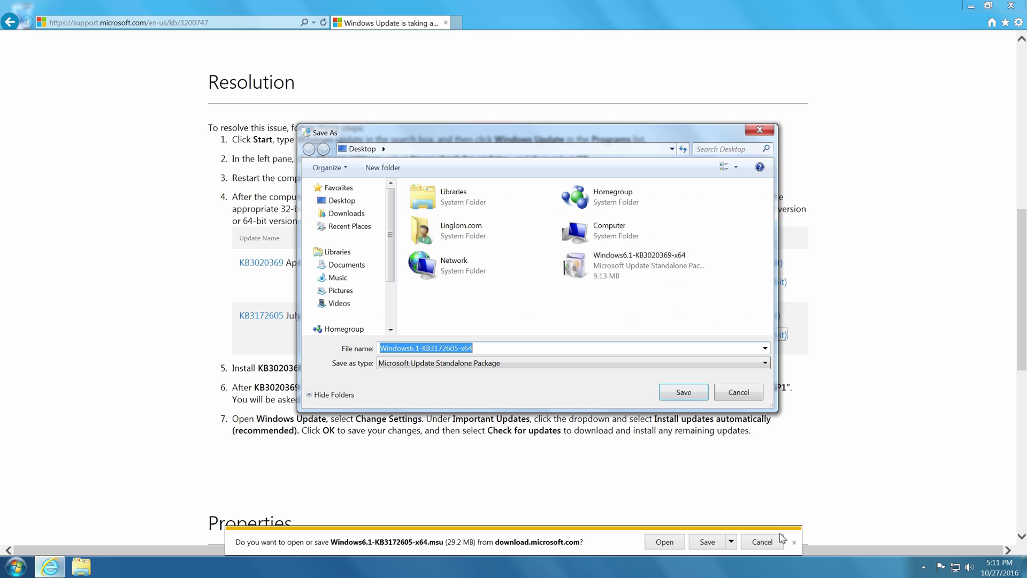
click(697, 396)
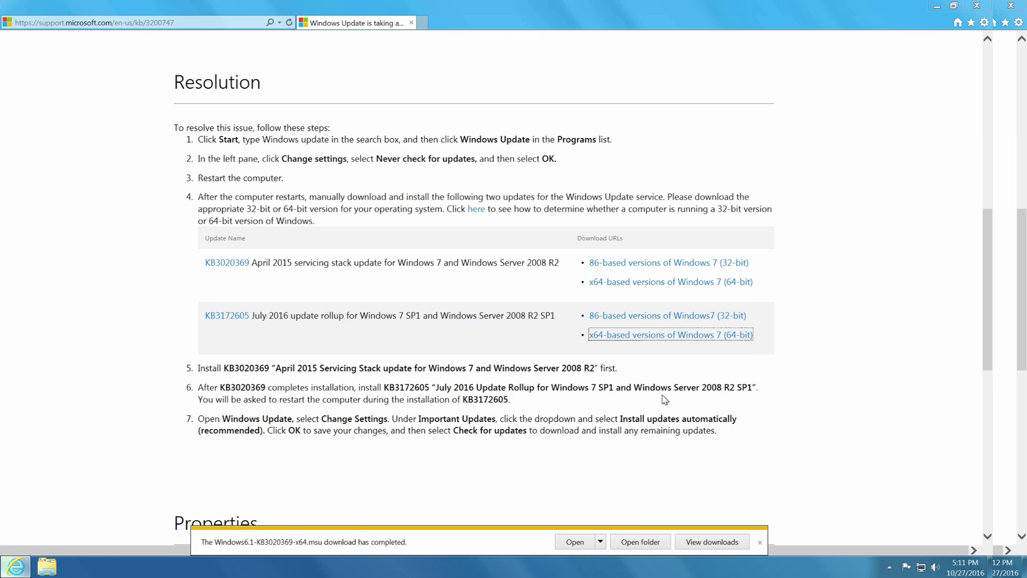
click(759, 544)
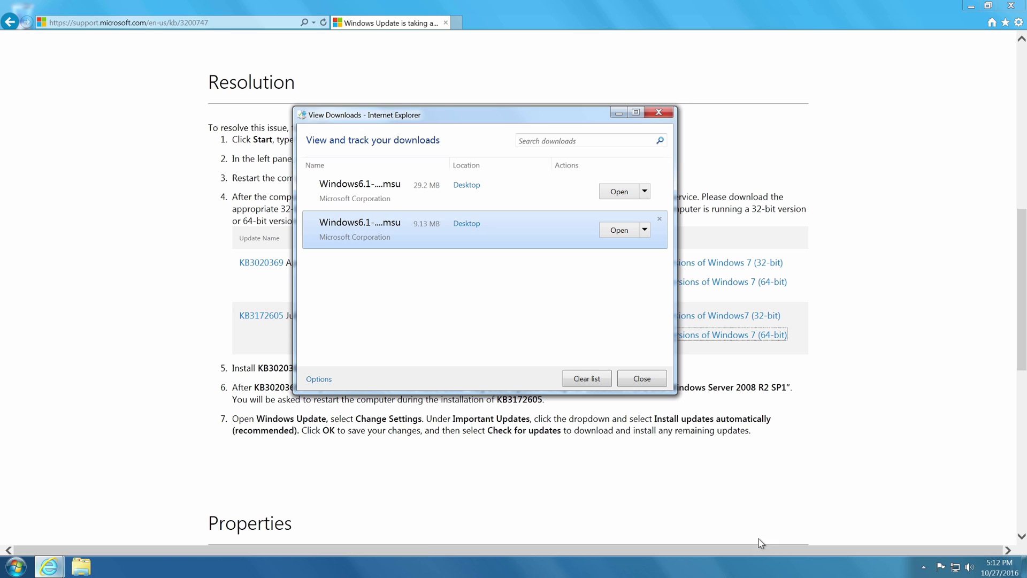
click(664, 114)
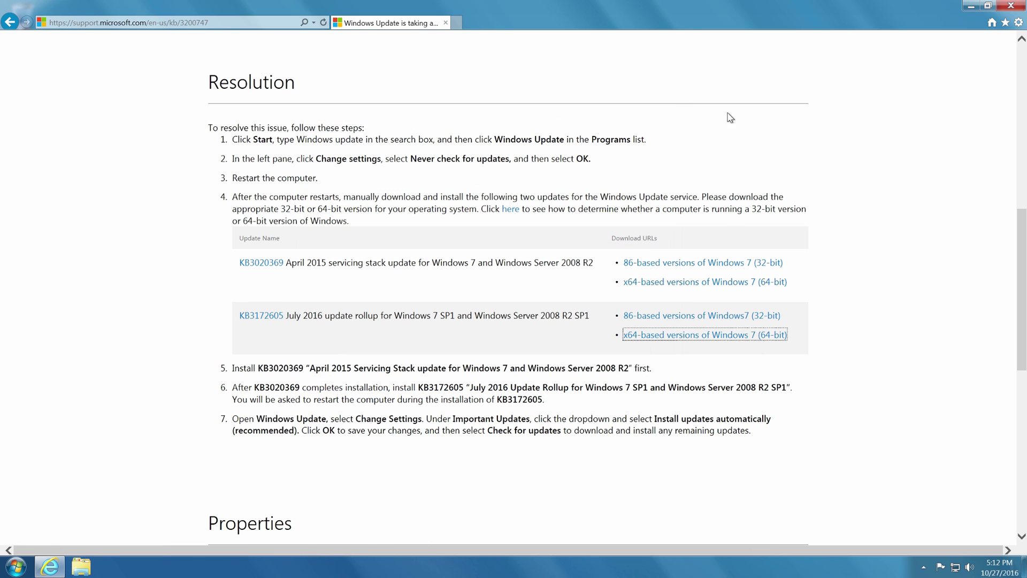
Step: Set Windows Update's important updates option to 'Never check for updates'
click(1003, 8)
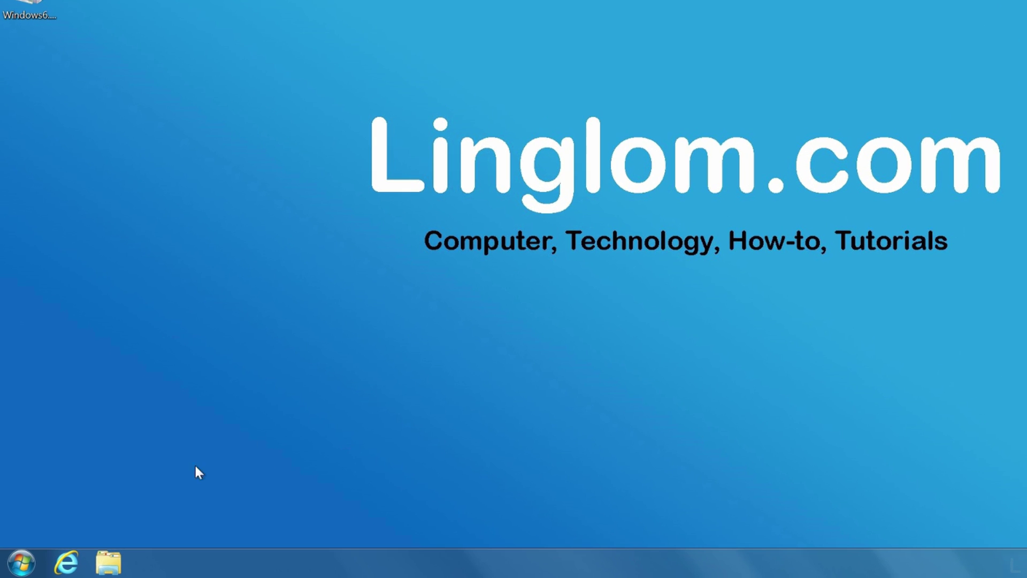
click(30, 556)
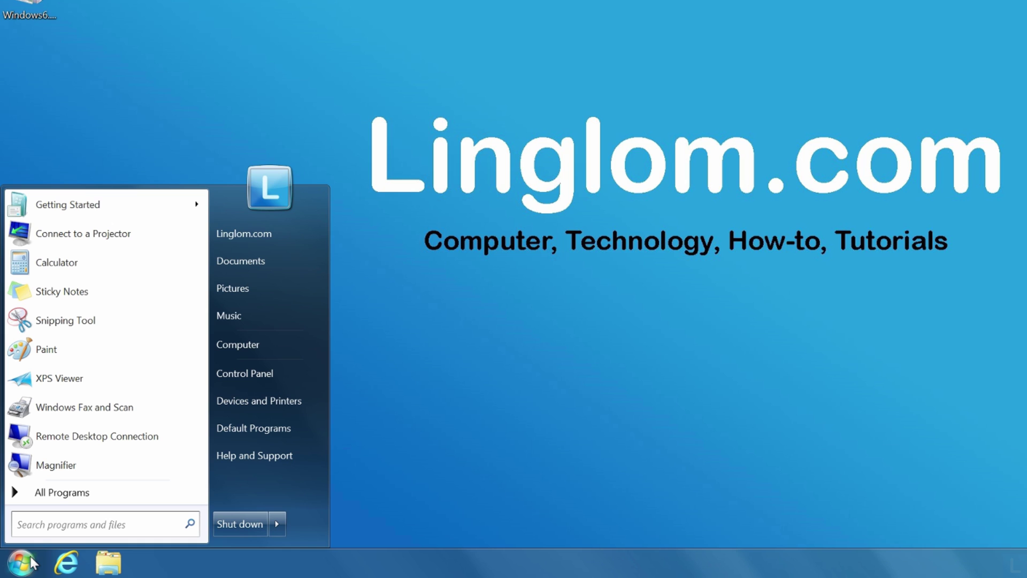
click(281, 377)
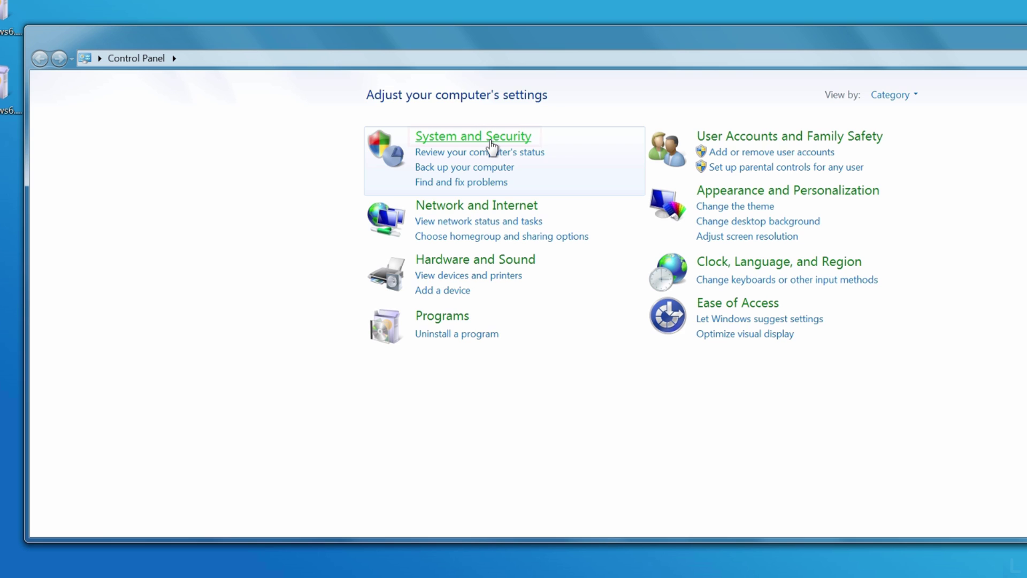
click(491, 141)
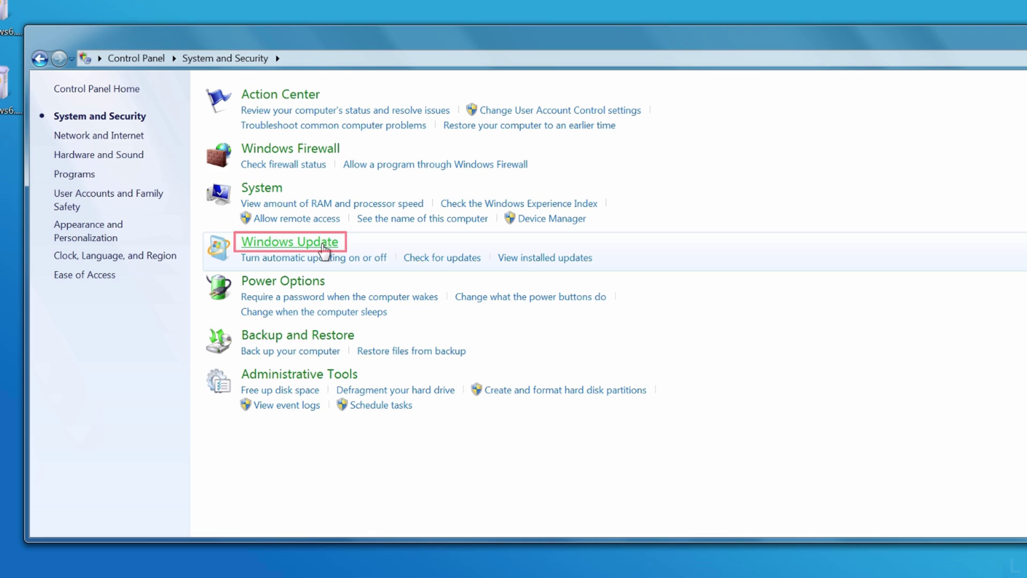
click(323, 244)
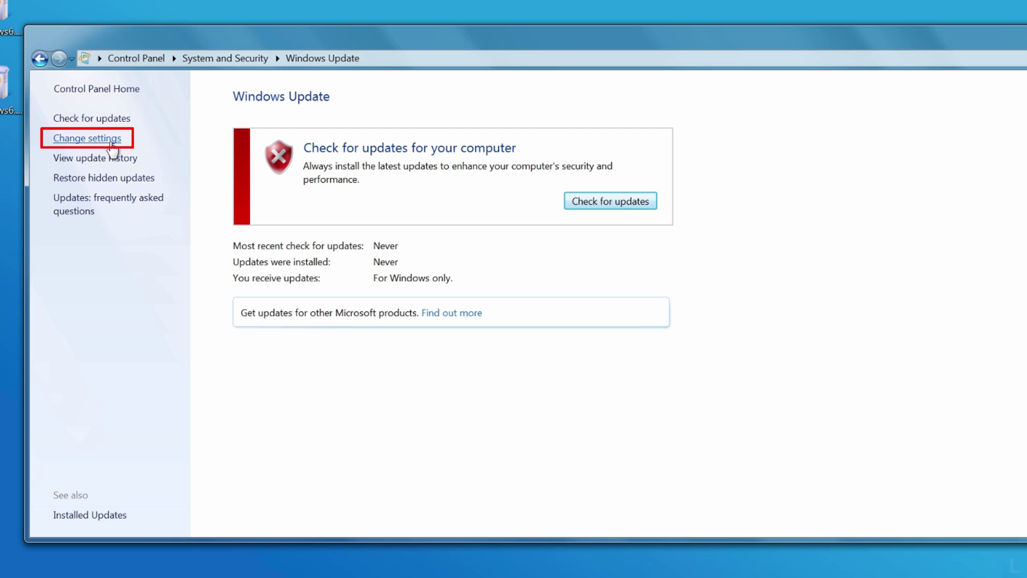
click(112, 141)
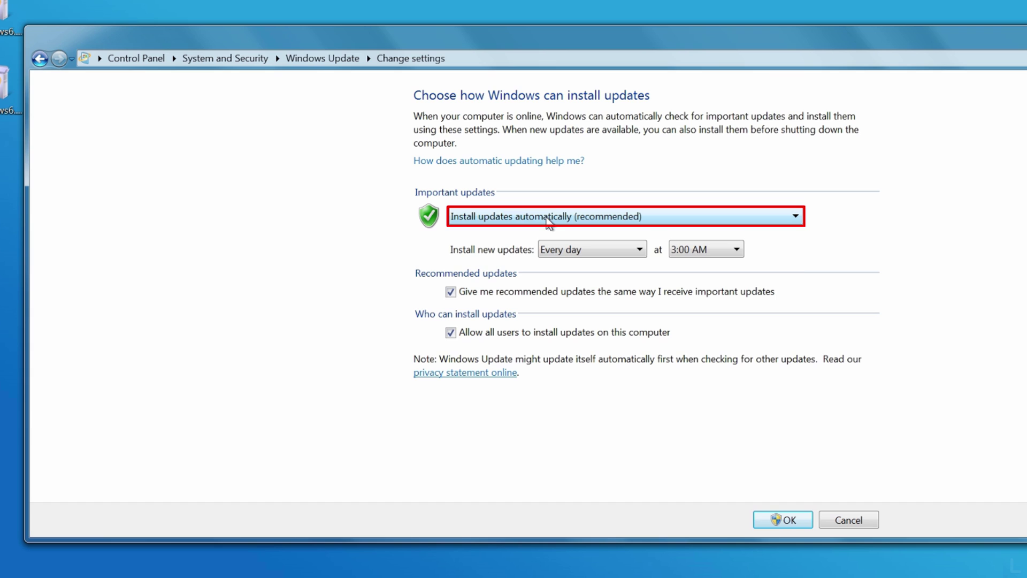
click(548, 220)
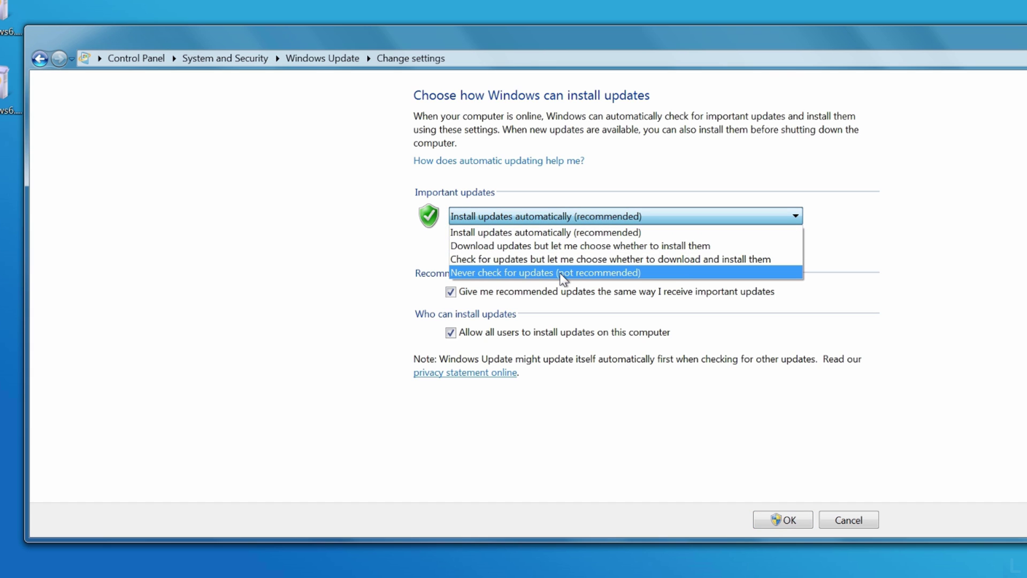
click(561, 274)
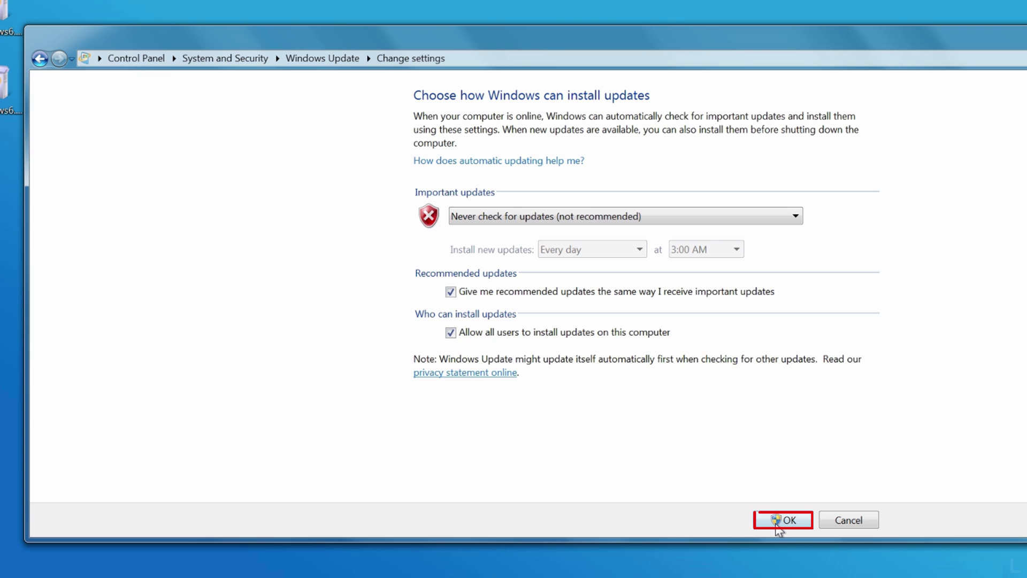
click(778, 519)
Step: Close Windows Update and restart the computer
click(957, 104)
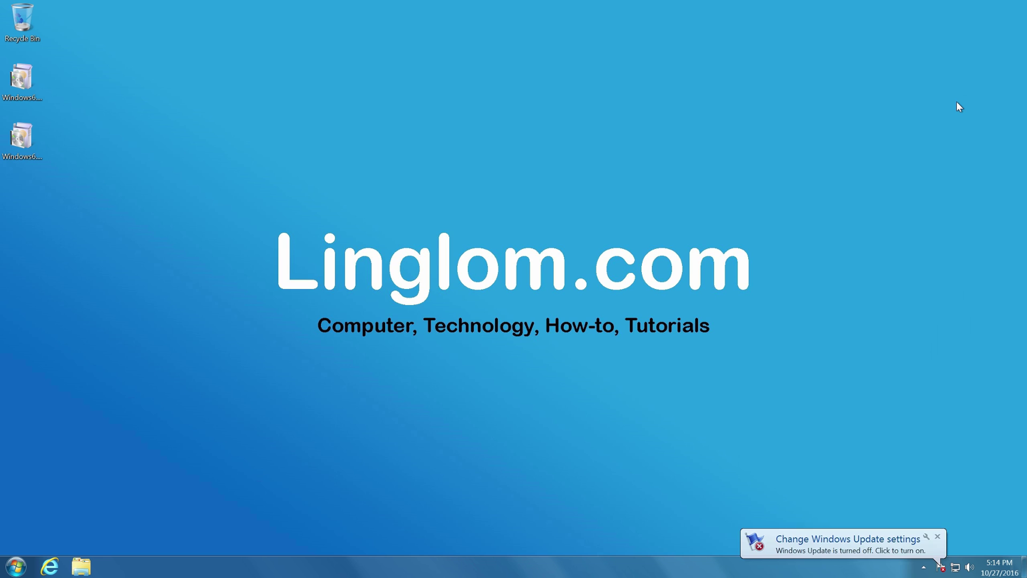
click(16, 566)
click(207, 537)
click(252, 528)
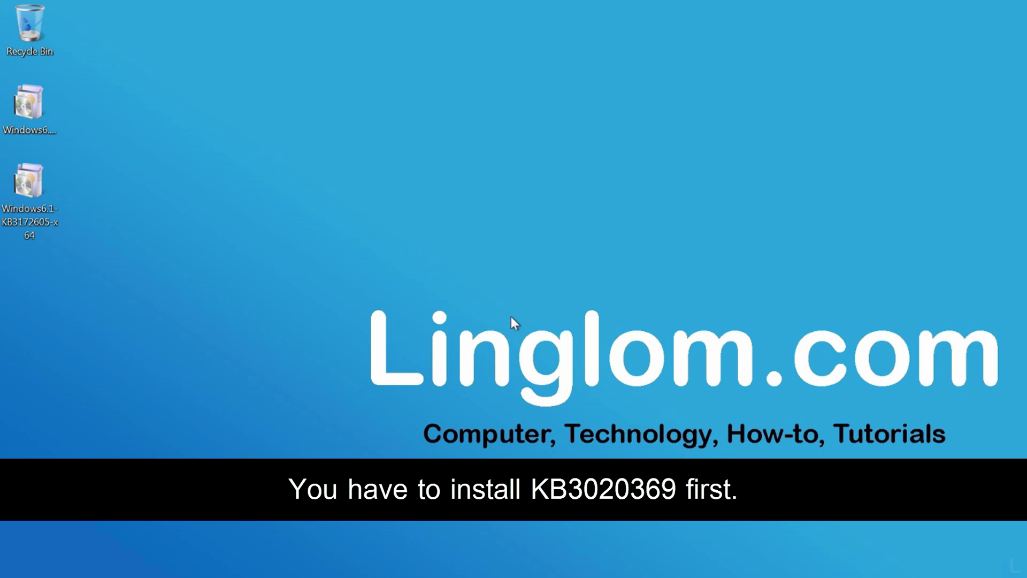
Step: Install the KB3020369 update from its Desktop installer
click(42, 134)
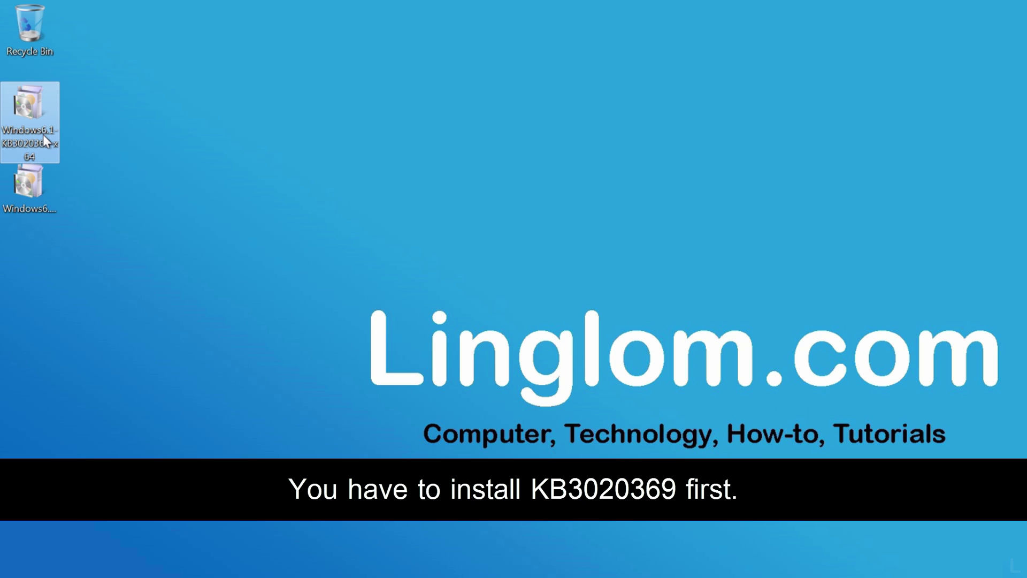
double_click(43, 134)
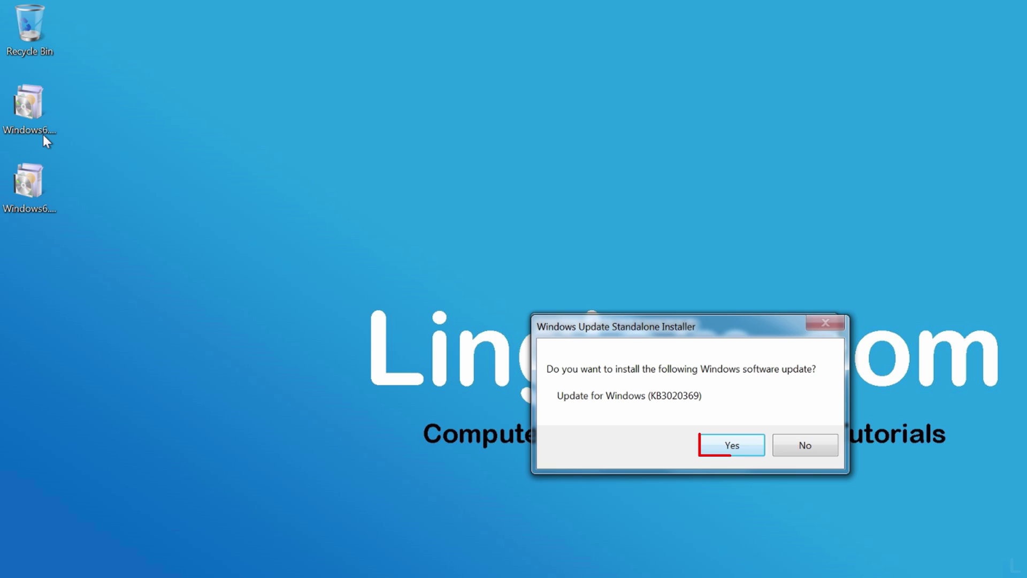
click(741, 446)
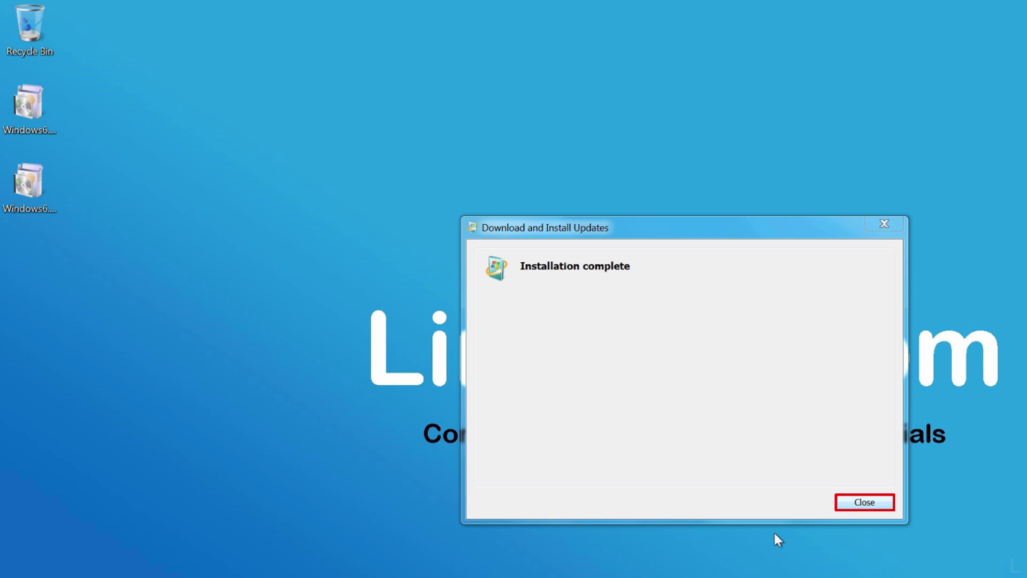
click(864, 503)
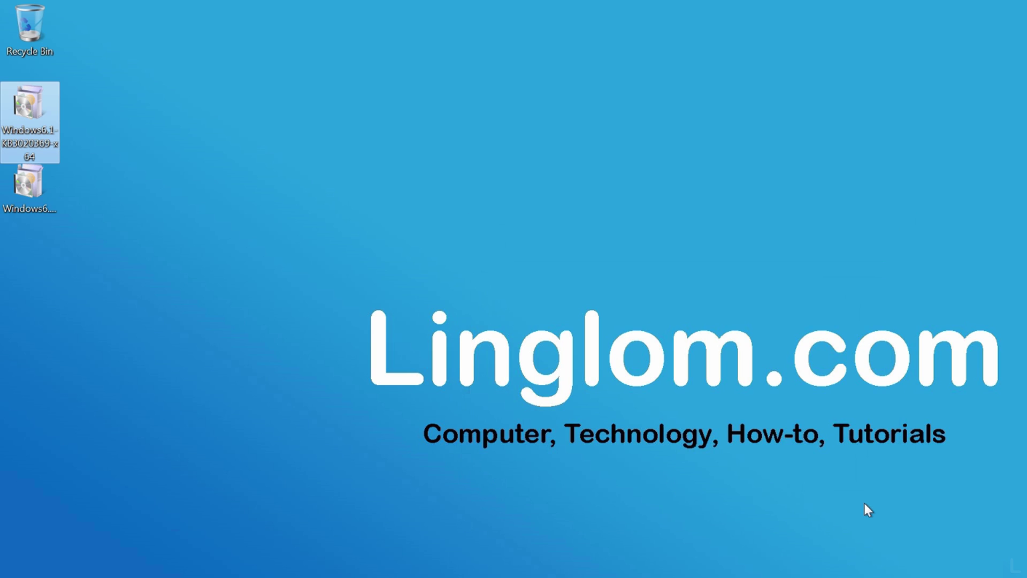
Step: Install the KB3172605 update and restart to finish installing
double_click(52, 198)
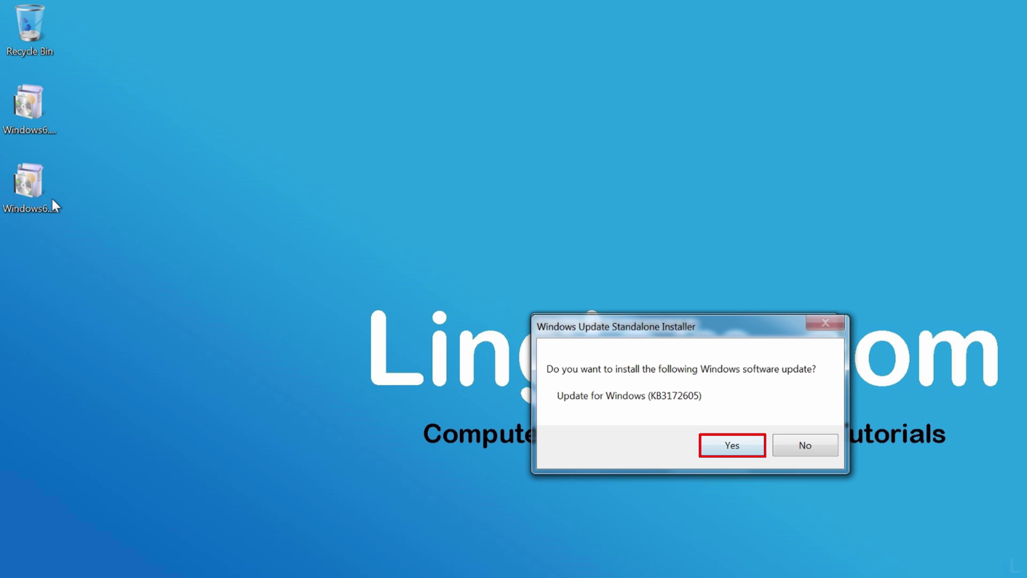
click(735, 453)
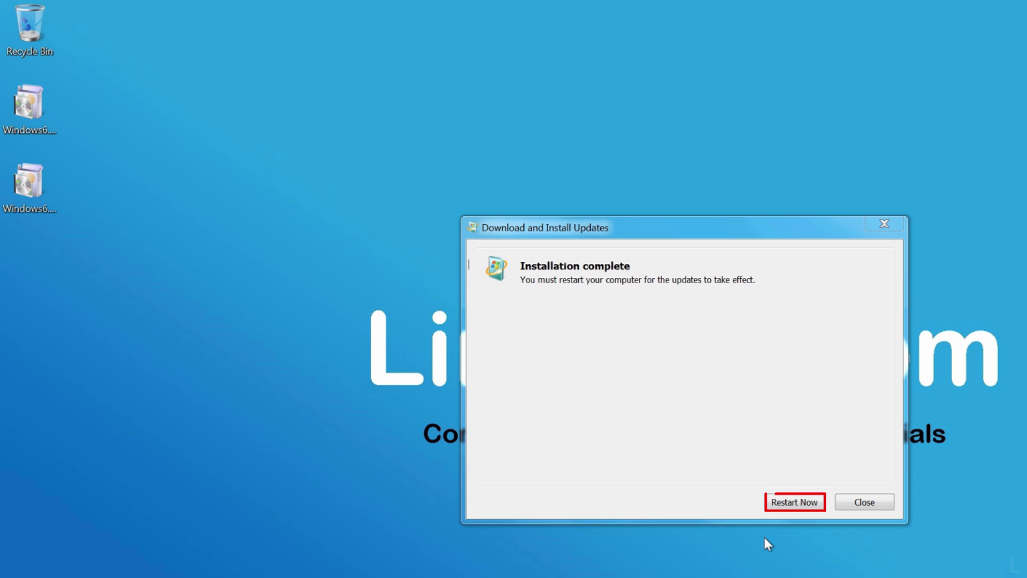
click(806, 507)
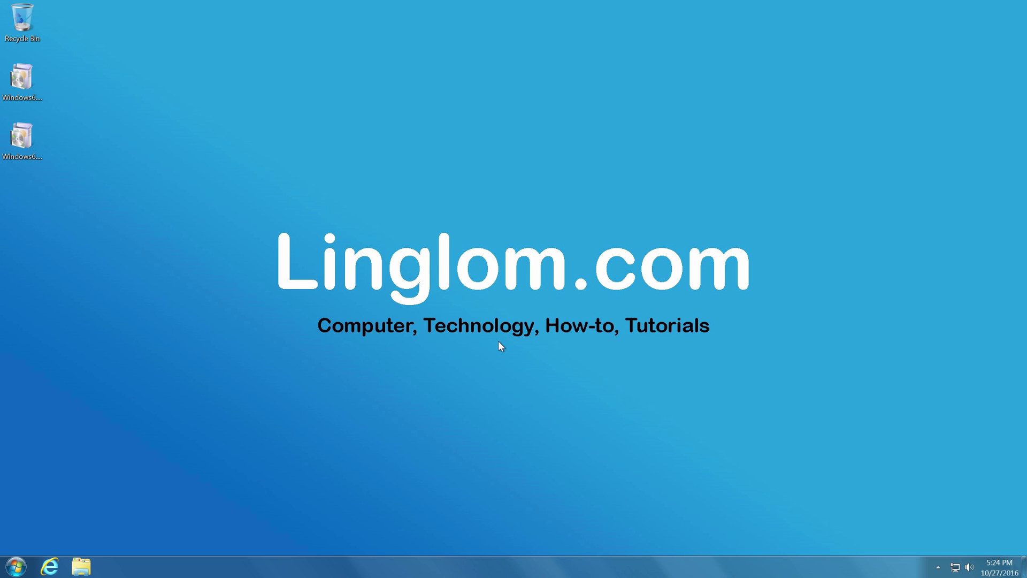
Step: Set important updates to 'Install updates automatically (recommended)', then let the check list 238 updates
click(21, 564)
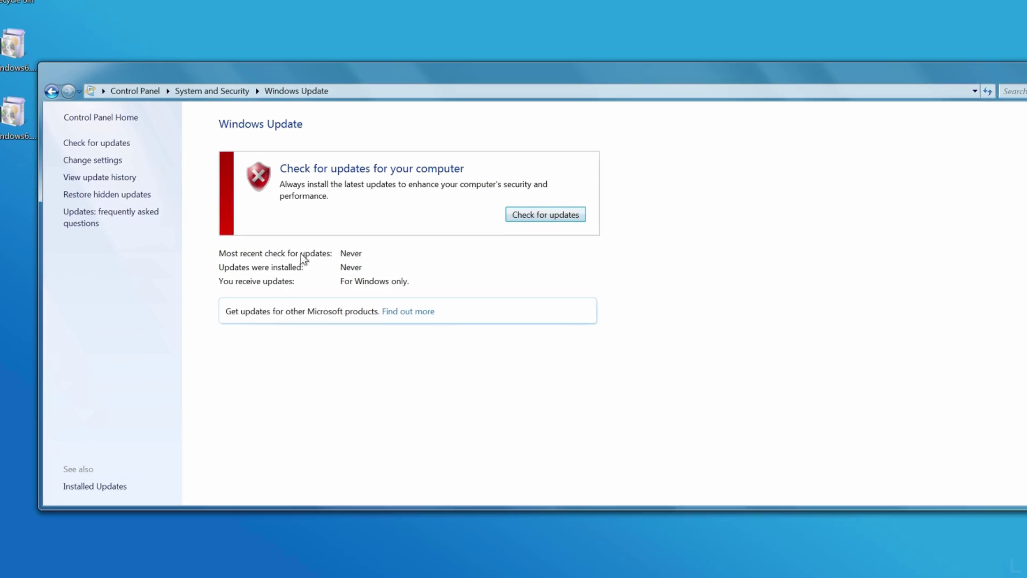
click(101, 146)
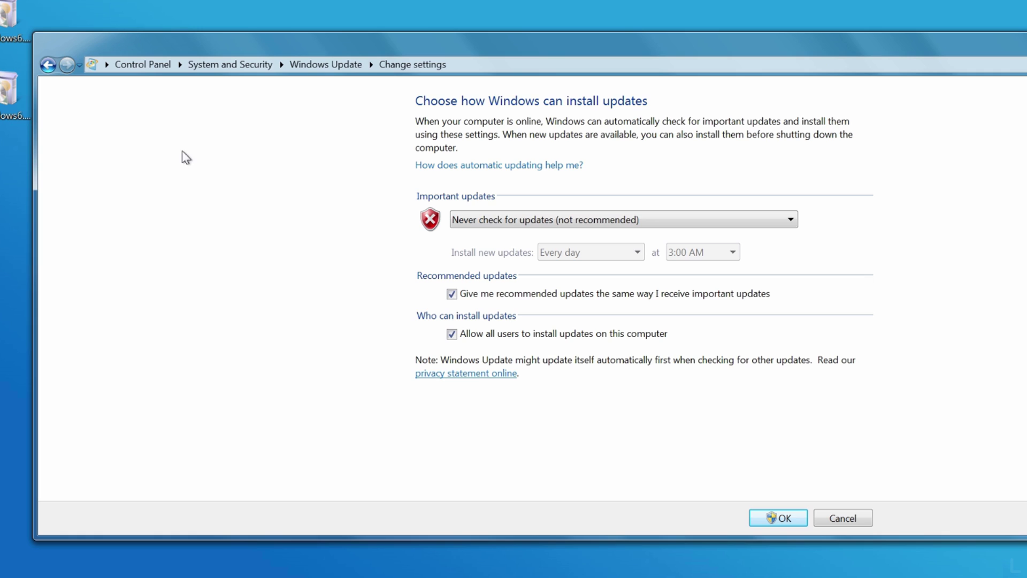
click(517, 228)
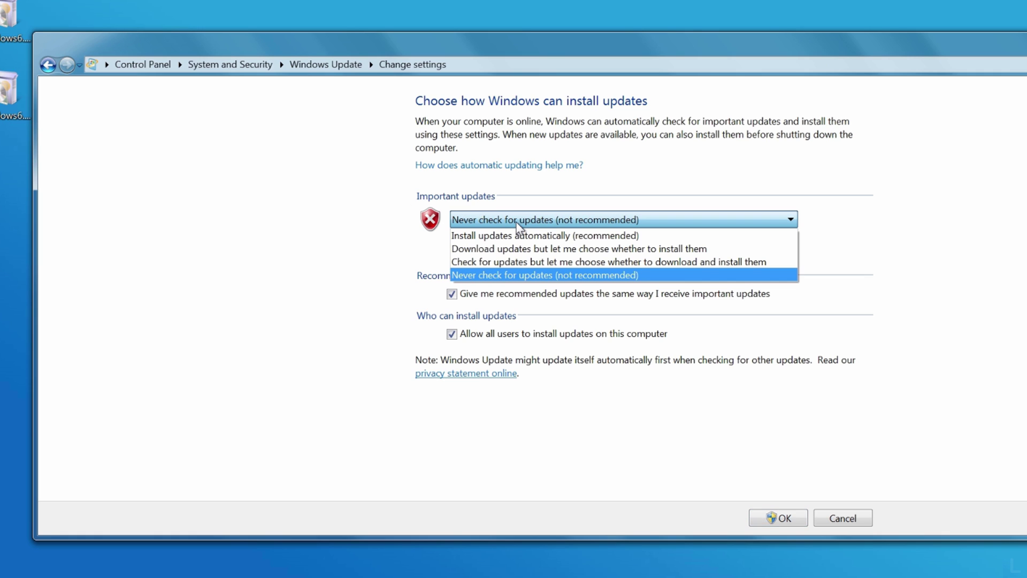
click(547, 236)
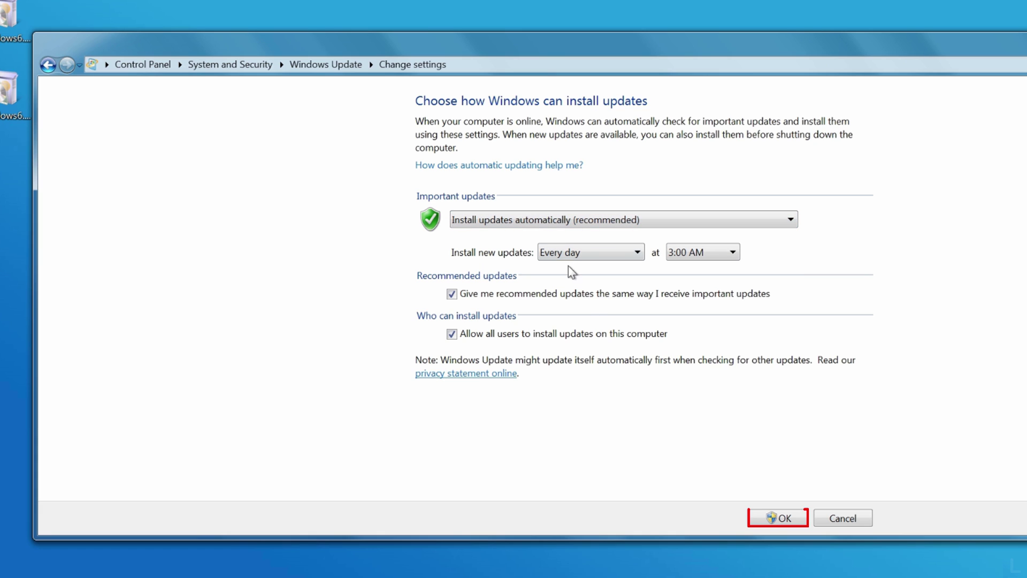
click(796, 523)
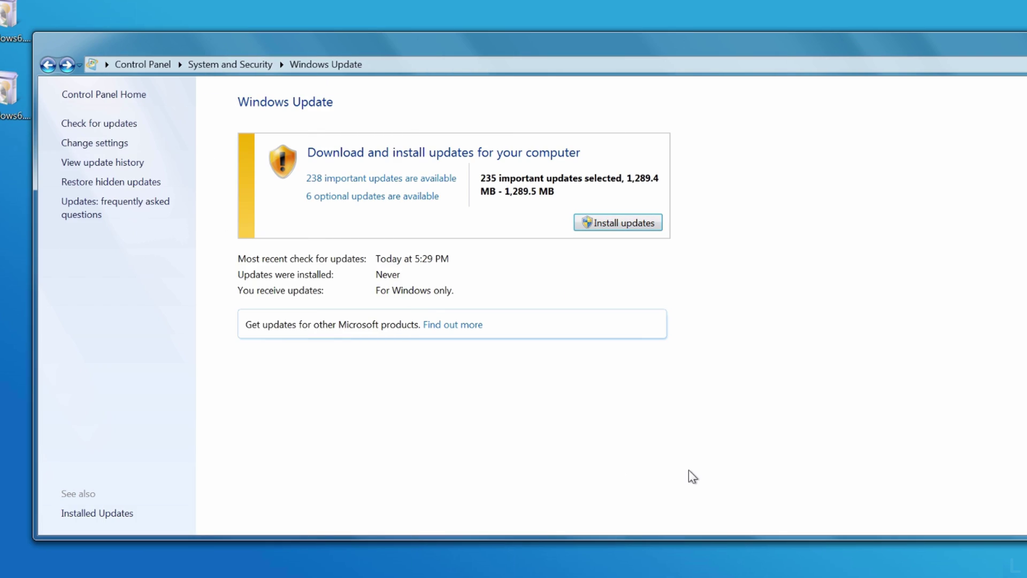
click(436, 181)
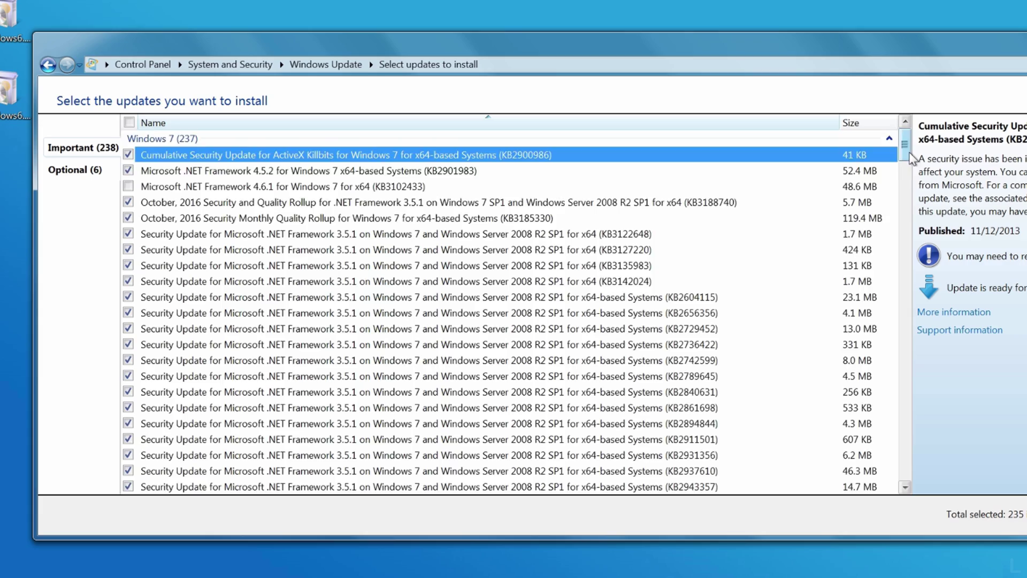
mouse_move(911, 159)
mouse_down()
mouse_move(954, 480)
mouse_move(941, 155)
mouse_up()
key(Return)
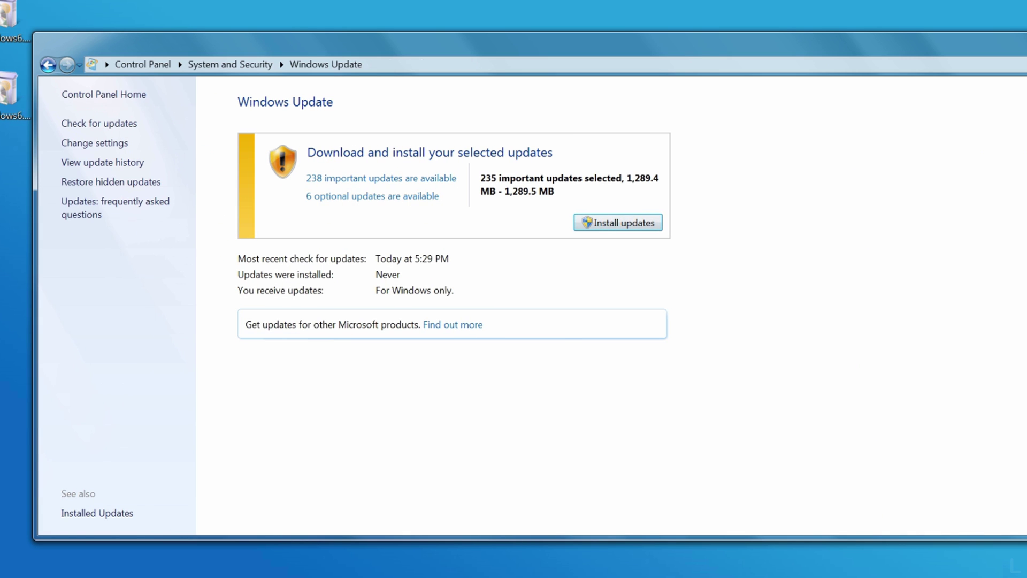